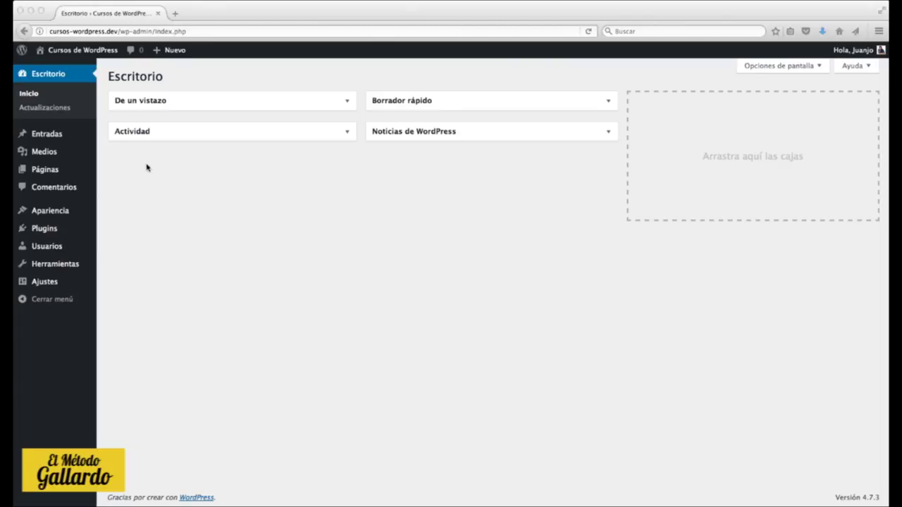
Add a new page titled 'Galeria de imagenes' and click into the body so it saves as a draft.
mouse_move(50, 174)
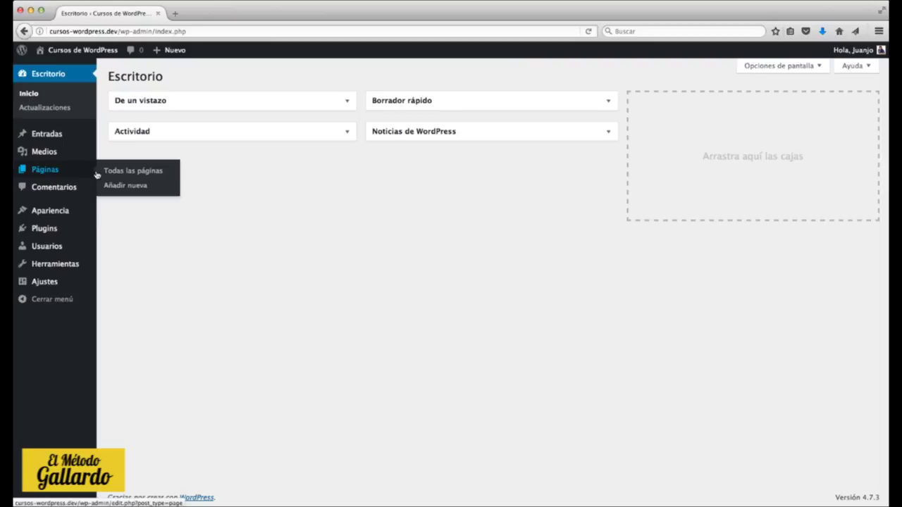
click(122, 188)
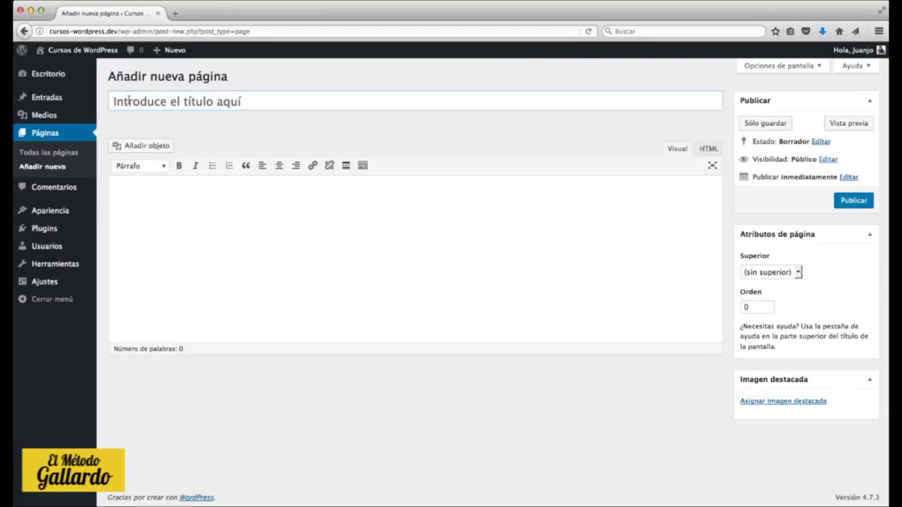
click(128, 100)
text(Galewr)
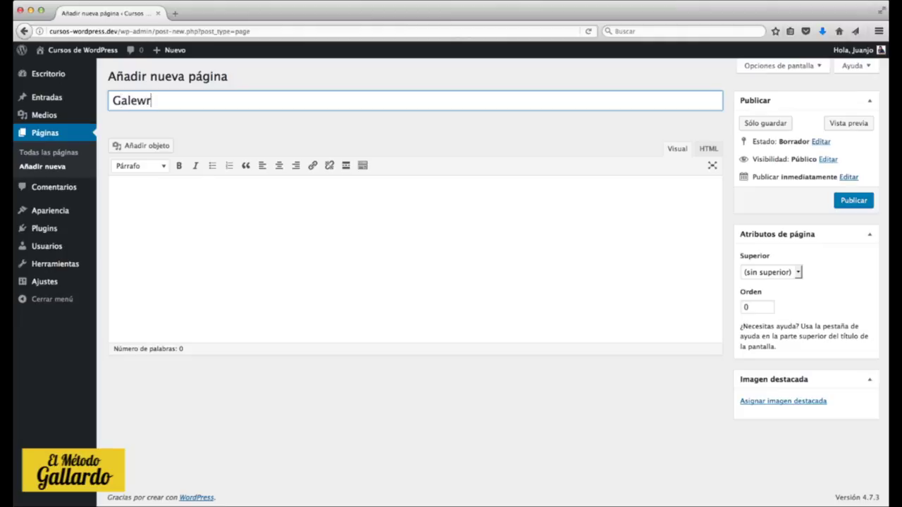
key(BackSpace)
key(BackSpace)
key(BackSpace)
text(ia de imagenes)
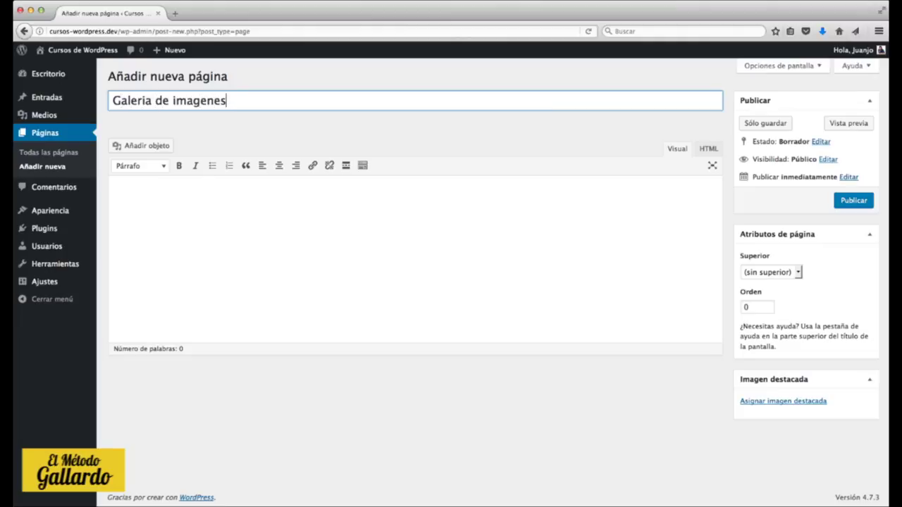
click(146, 193)
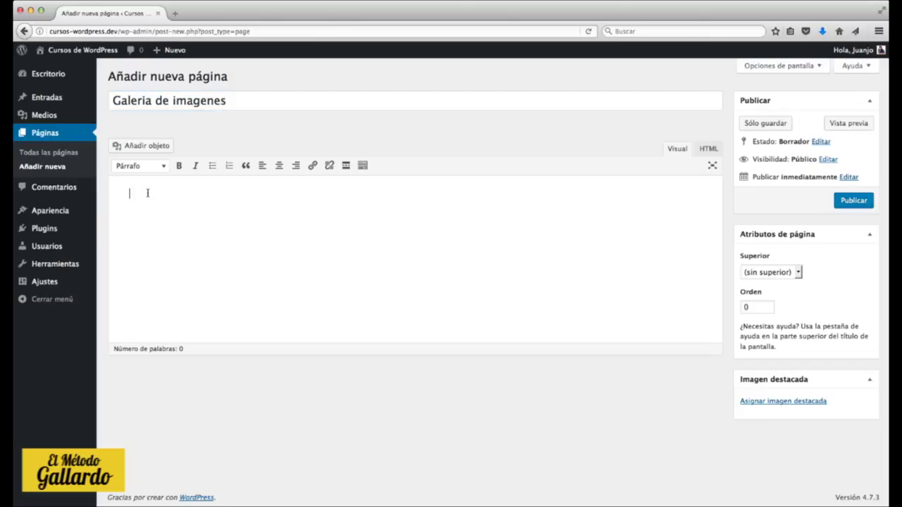
Open the media library via Añadir objeto and try selecting the shoe images.
click(144, 148)
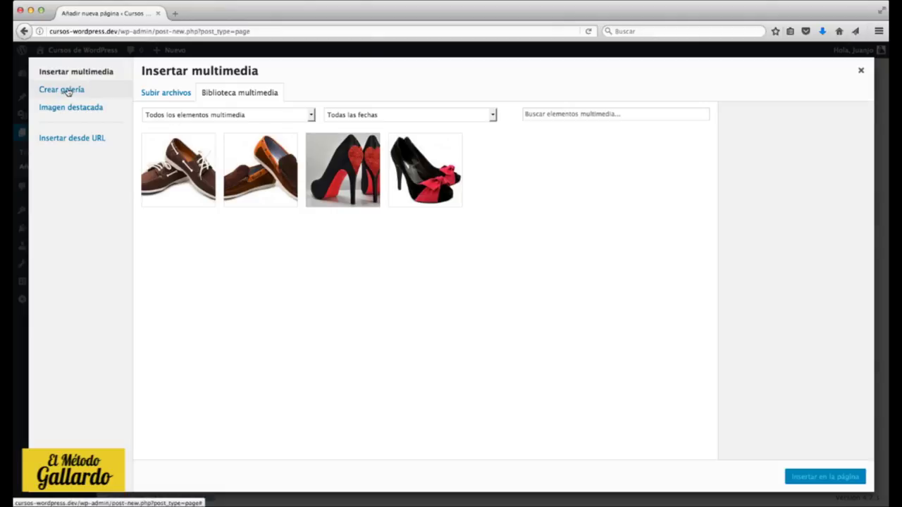
click(203, 203)
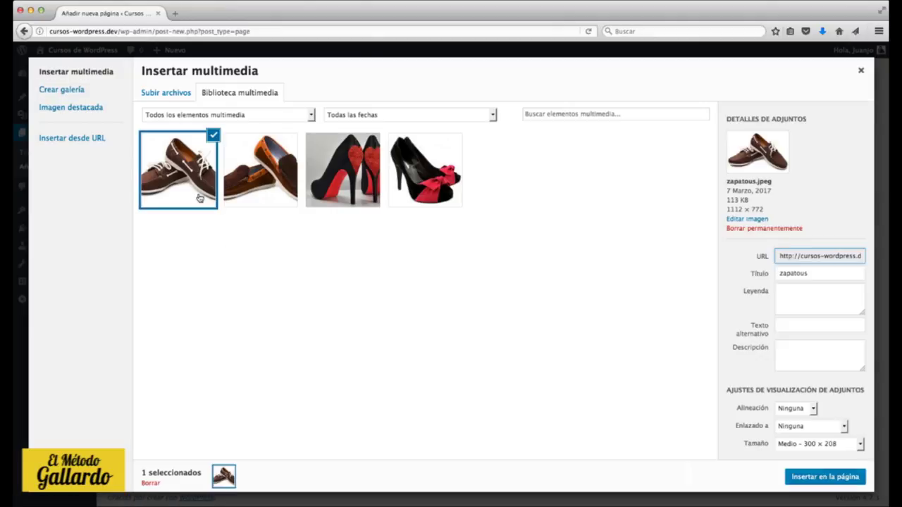
click(243, 197)
click(426, 176)
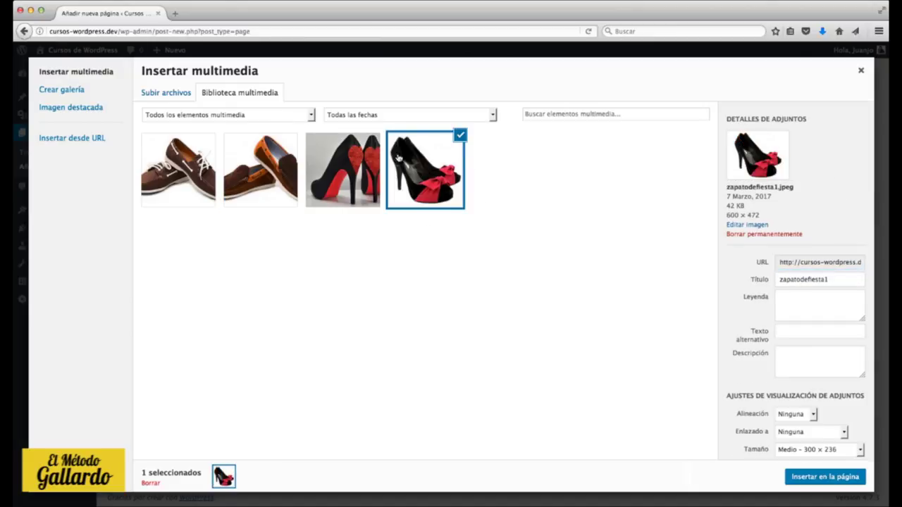
click(190, 173)
click(261, 170)
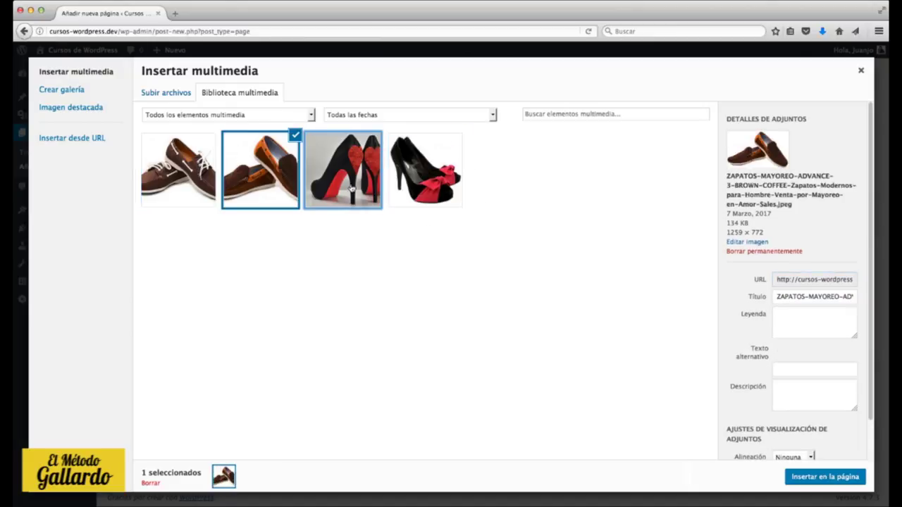
click(423, 176)
click(250, 189)
click(182, 180)
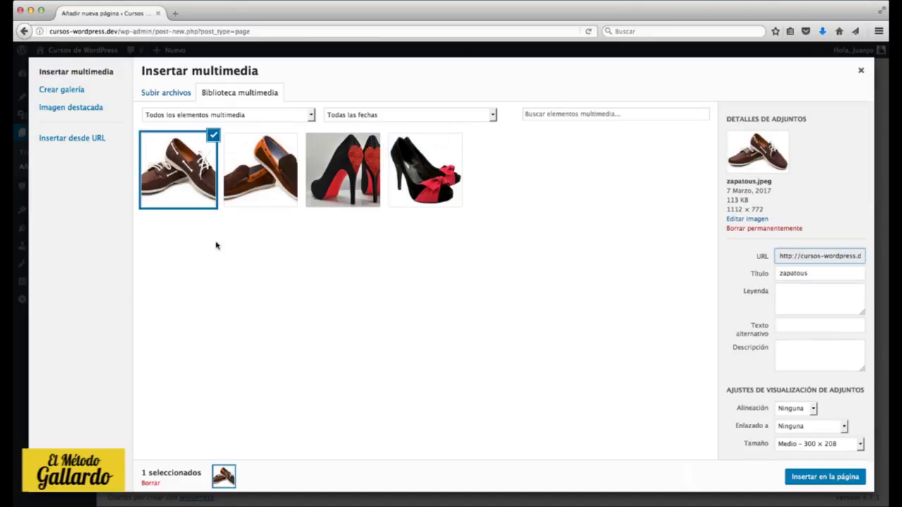
Switch to Crear galería and select all four shoe images for the gallery.
click(65, 92)
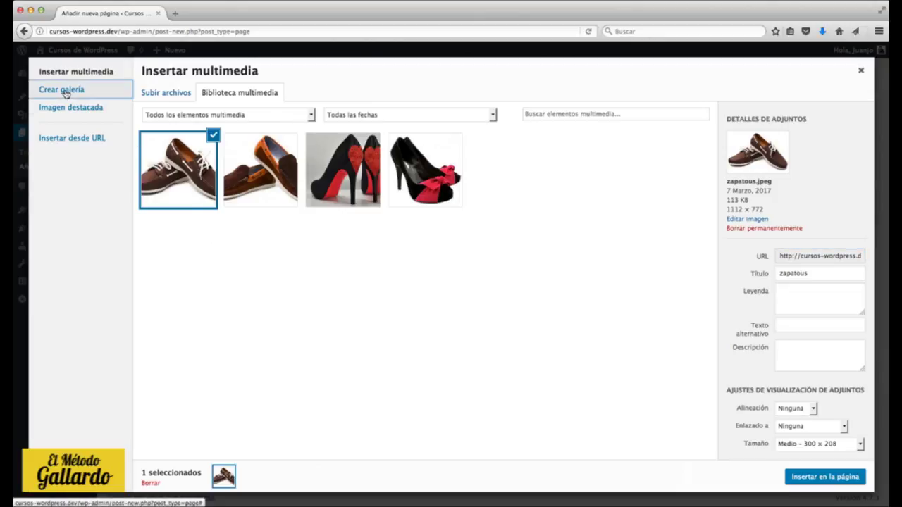
click(261, 173)
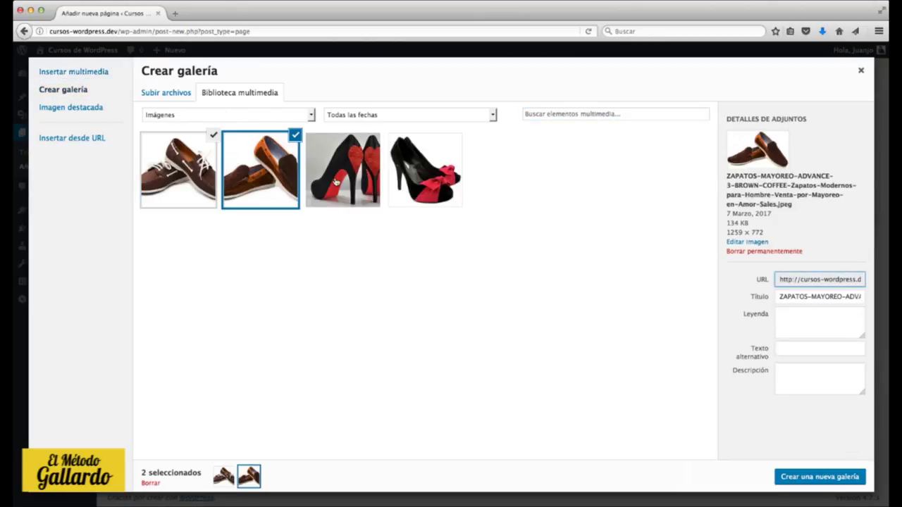
click(343, 172)
click(429, 177)
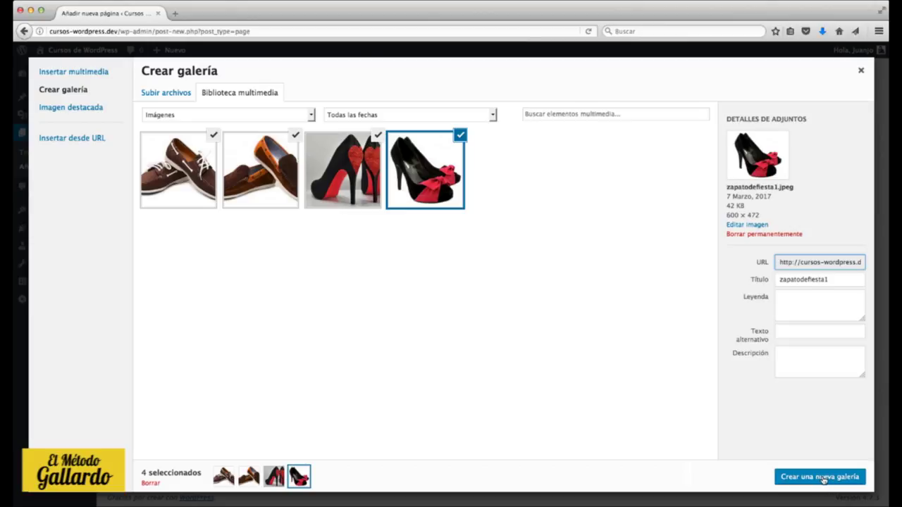
Create the shoe gallery with Enlazado a set to Archivo multimedia and 4 columns.
click(823, 479)
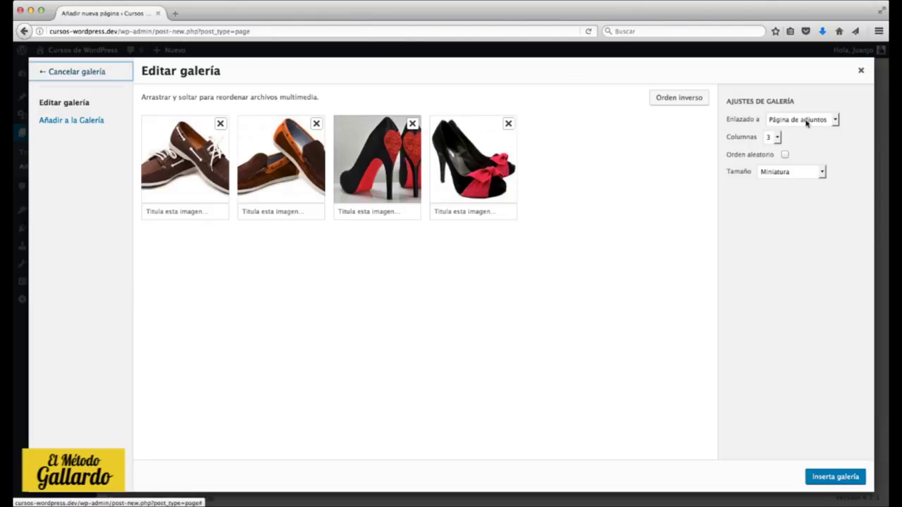
click(807, 121)
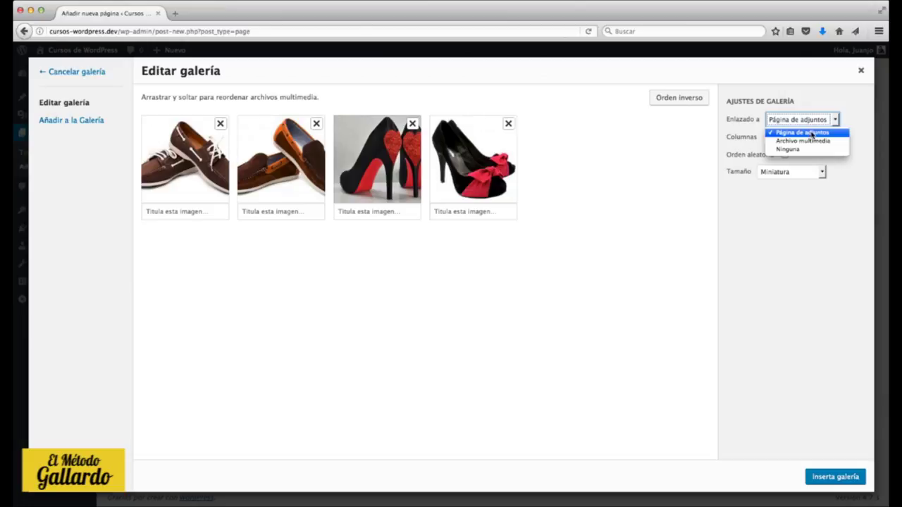
click(811, 142)
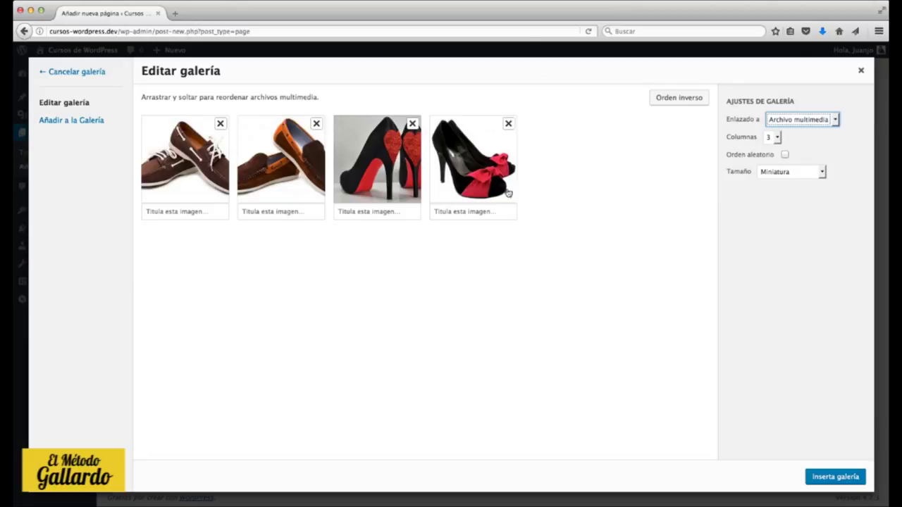
click(778, 137)
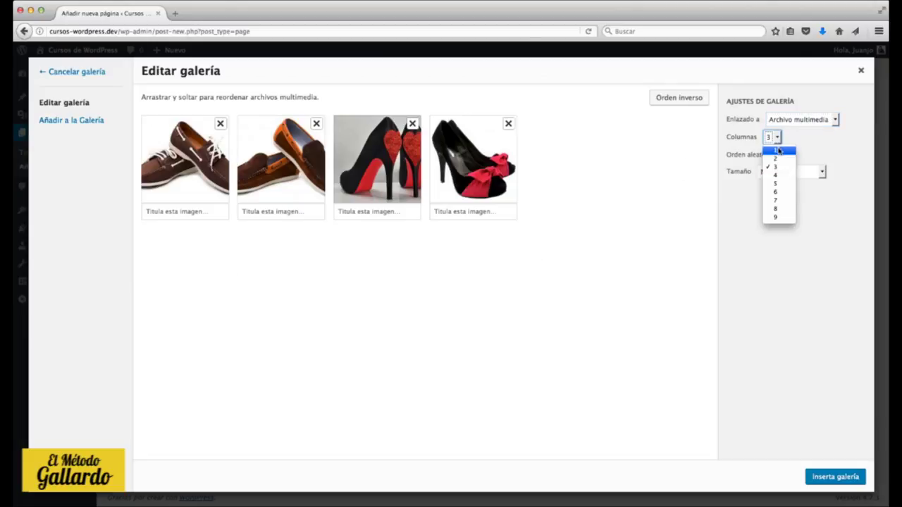
click(778, 176)
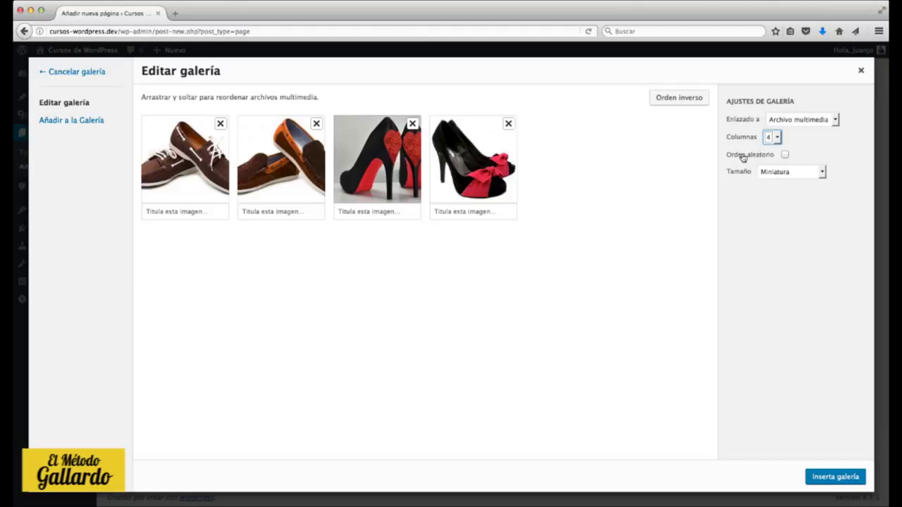
Keep Miniatura image size with random order off, and insert the gallery into the page.
click(791, 171)
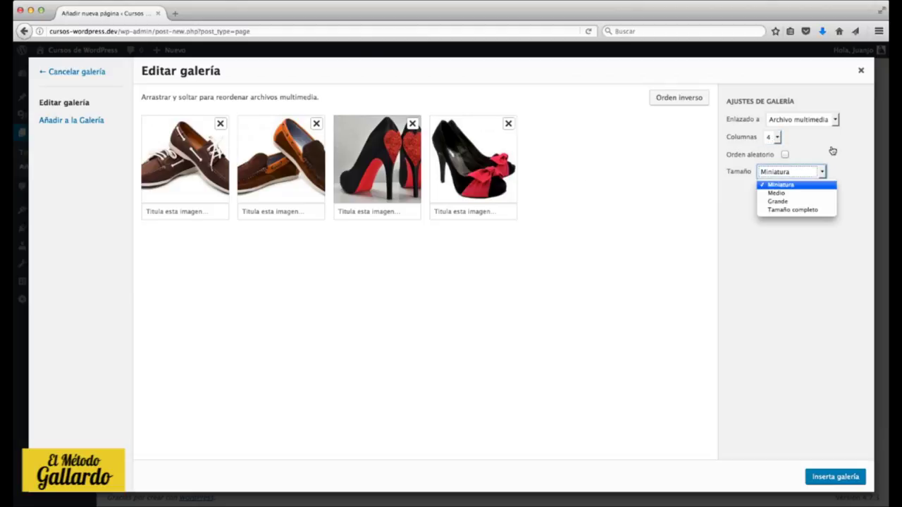
click(792, 156)
click(785, 155)
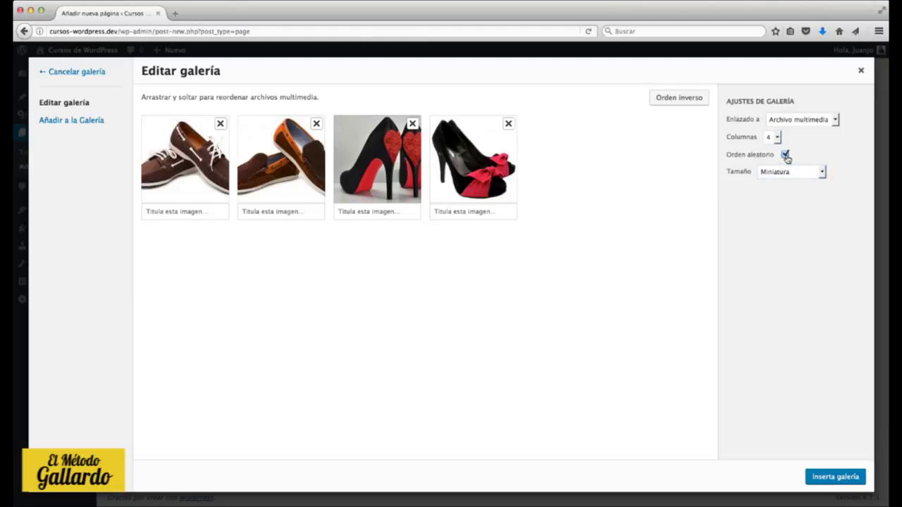
click(785, 155)
click(789, 172)
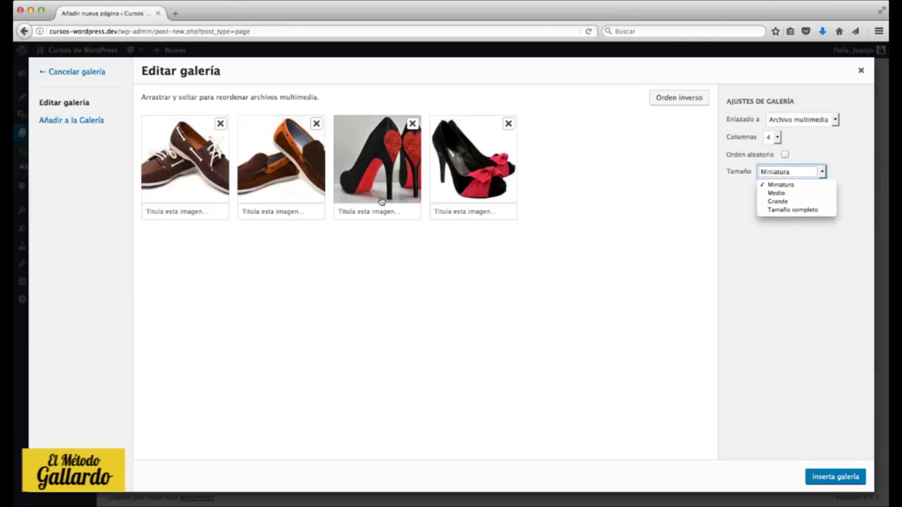
click(776, 185)
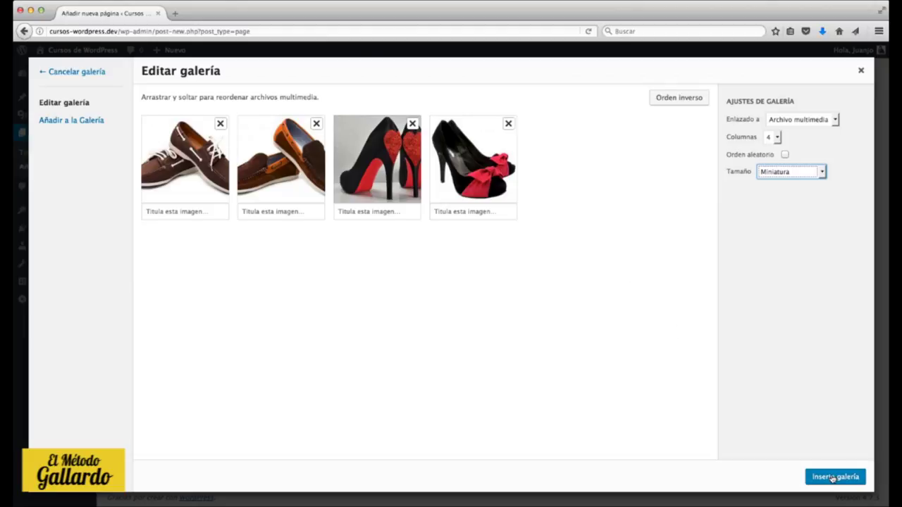
click(834, 477)
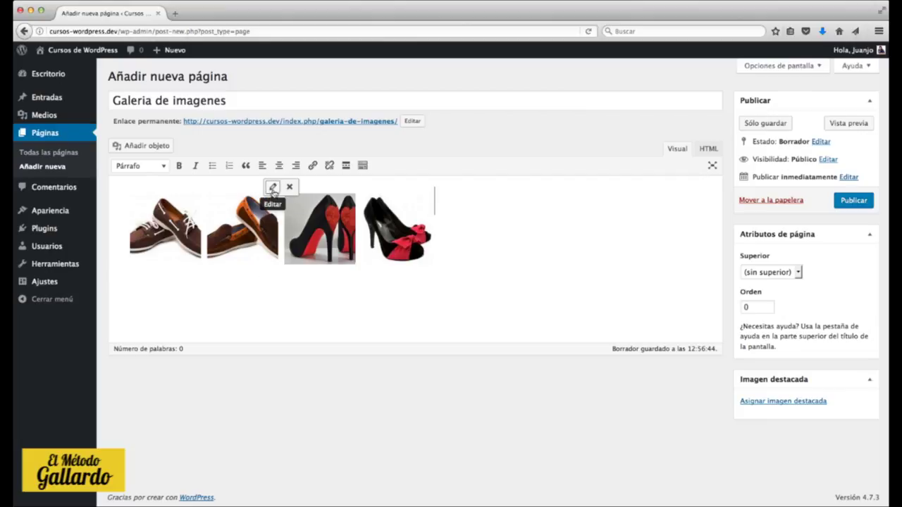
Review the gallery's Editar galería settings without changes, then publish the page.
click(276, 273)
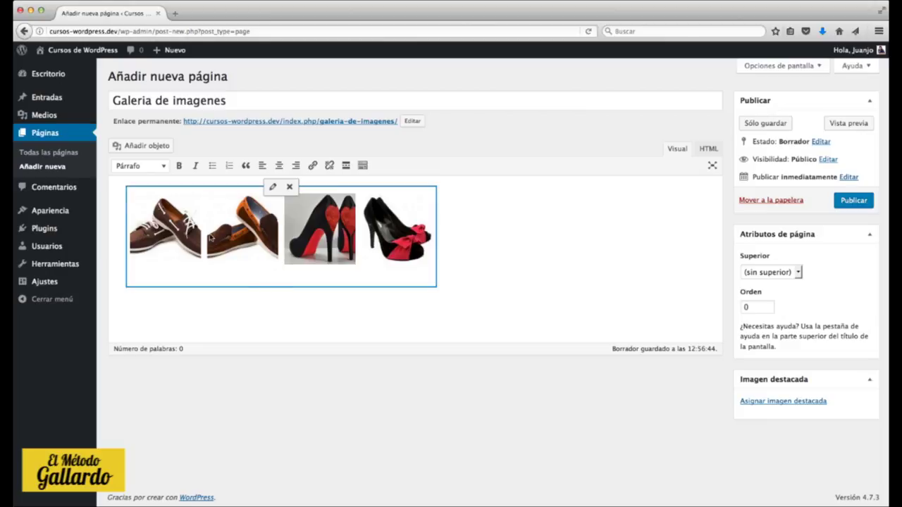
click(272, 187)
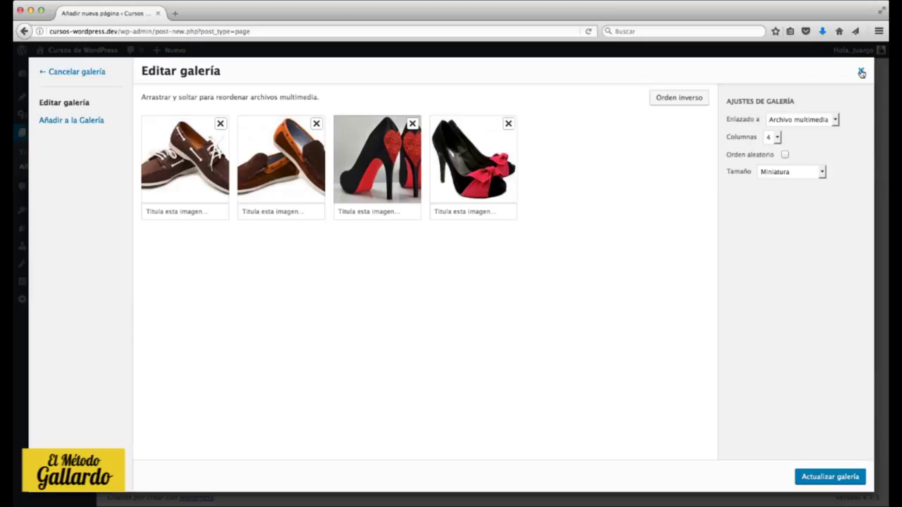
click(861, 70)
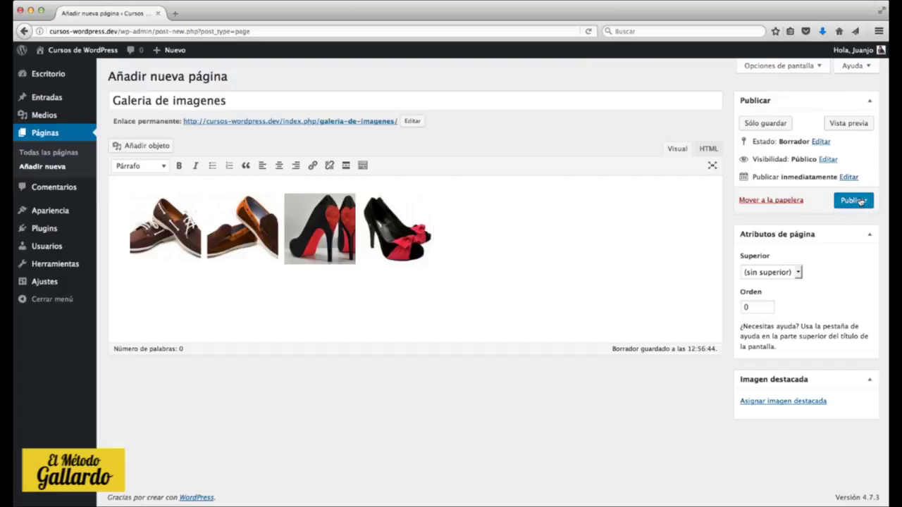
click(864, 201)
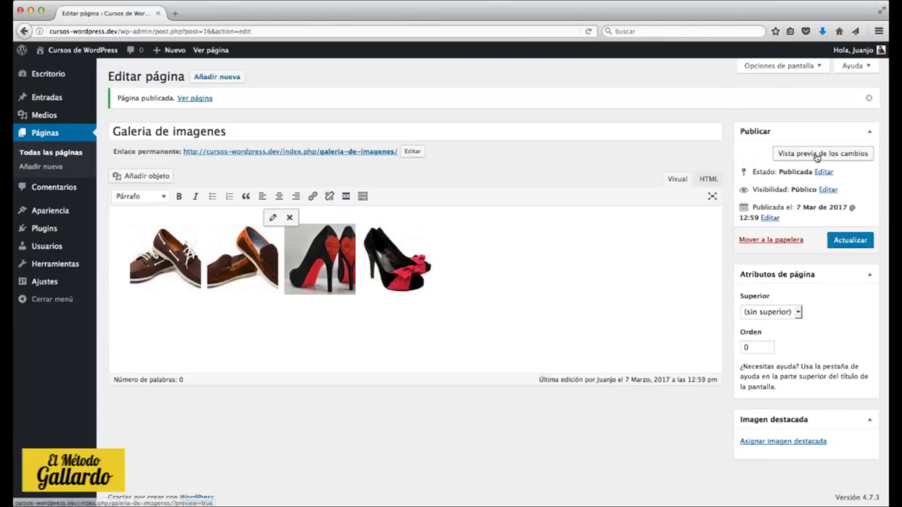
Preview the page, open two shoe thumbnails as plain full-size images, then return to the editor.
click(818, 157)
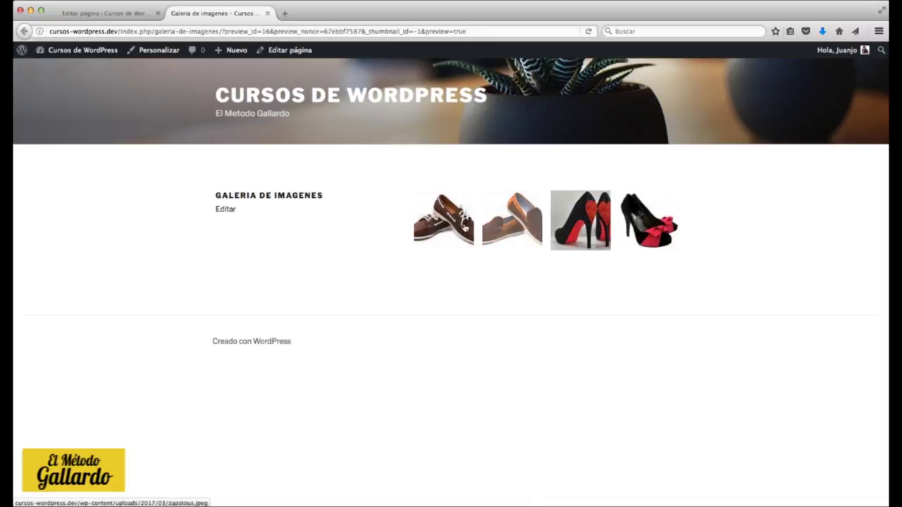
click(440, 229)
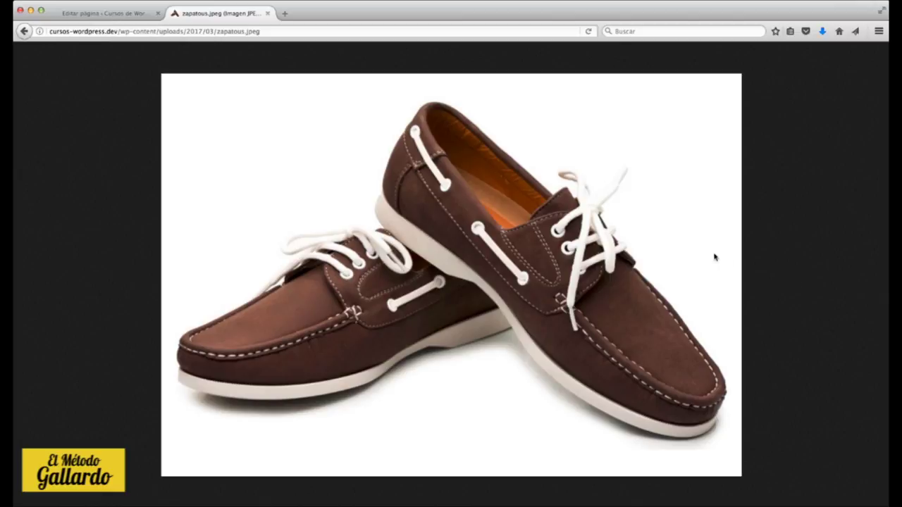
click(24, 32)
click(518, 240)
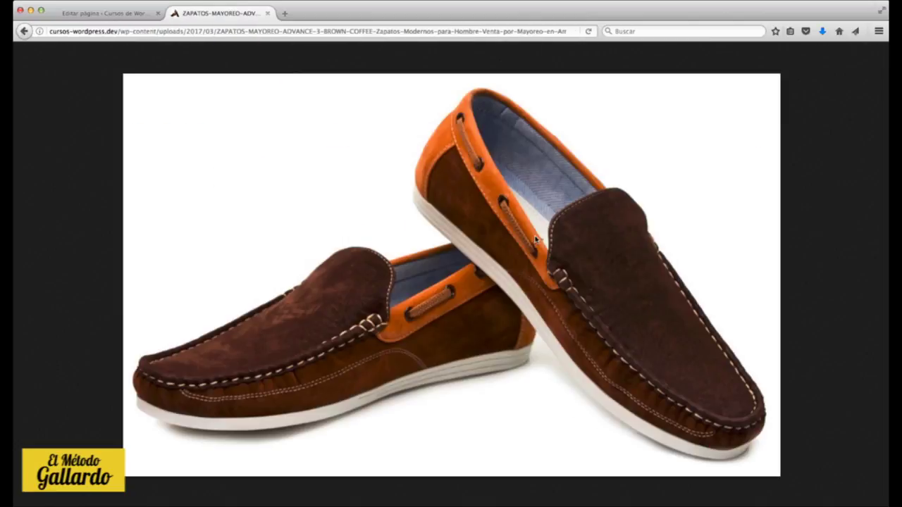
click(23, 32)
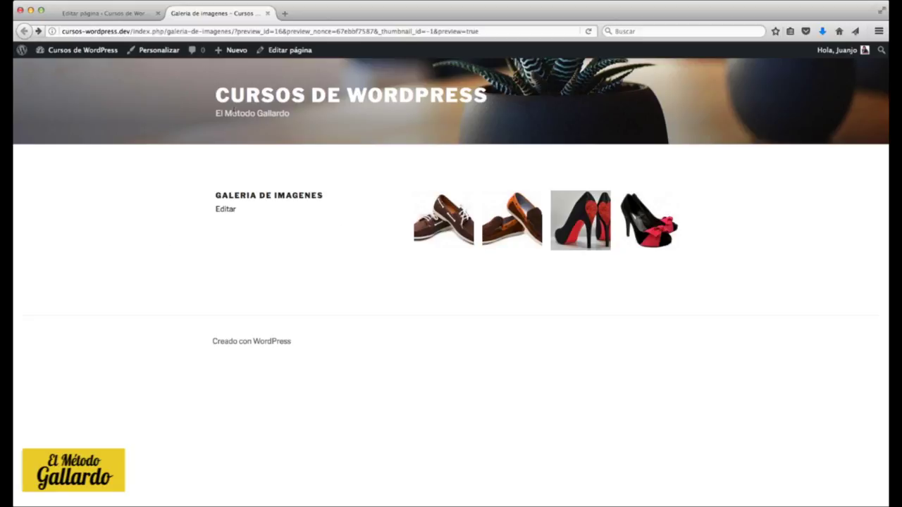
click(115, 15)
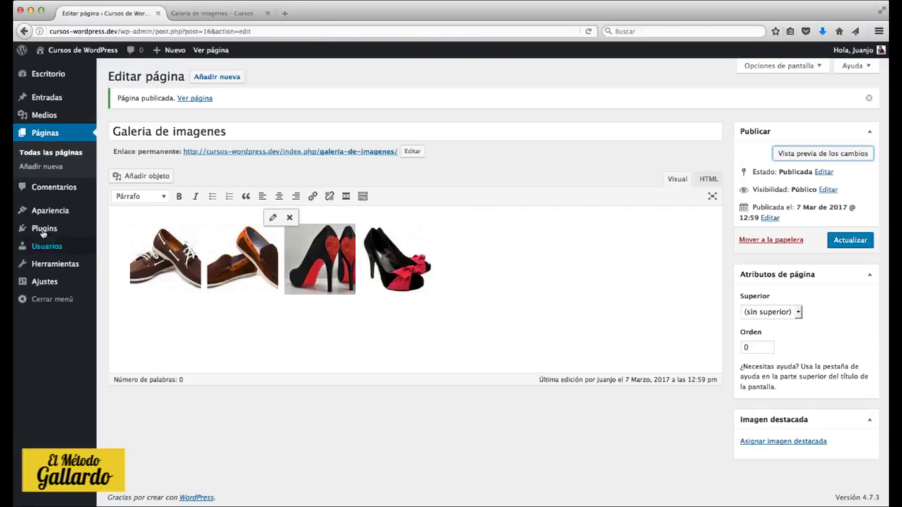
Search Plugins > Añadir nuevo for 'WP Featherlight', then install and activate it.
mouse_move(46, 232)
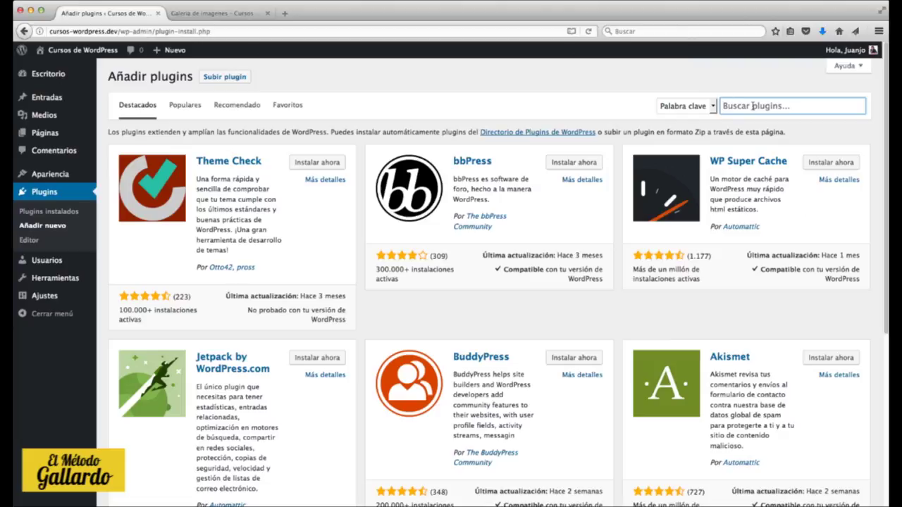
text(WP Featherlight)
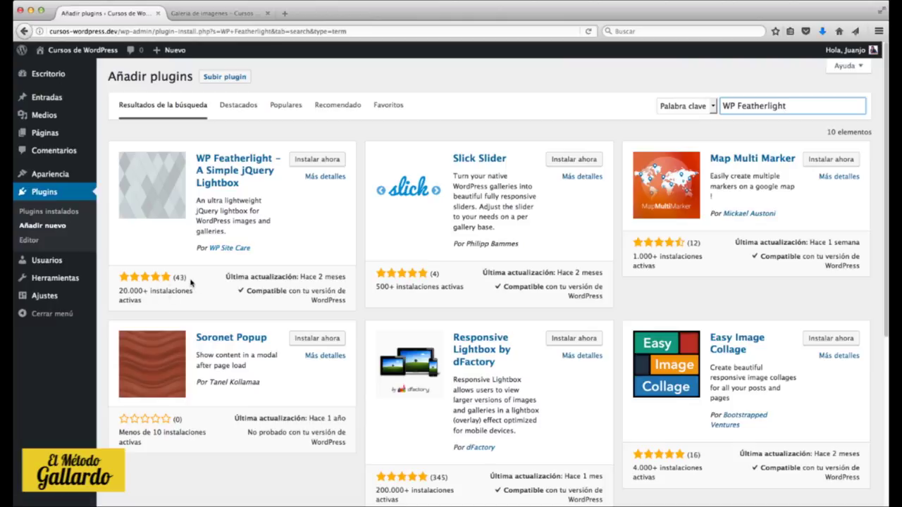
click(319, 159)
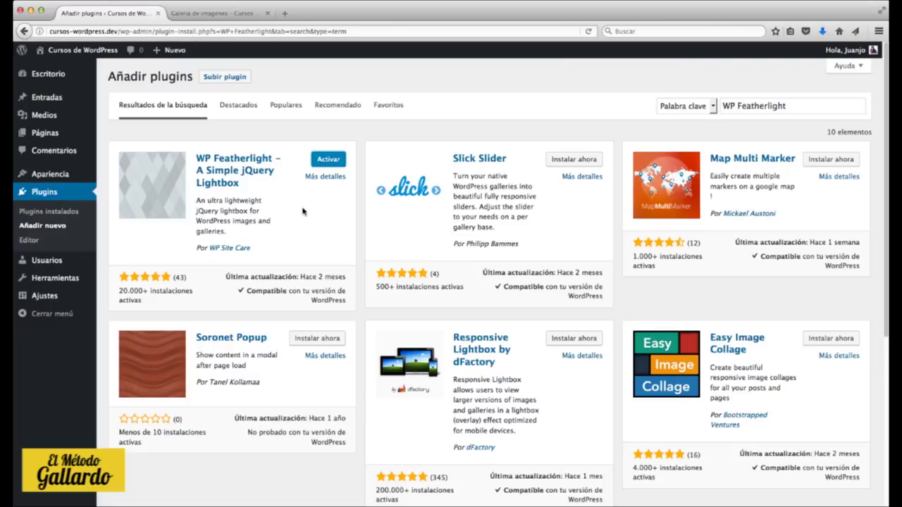
click(329, 160)
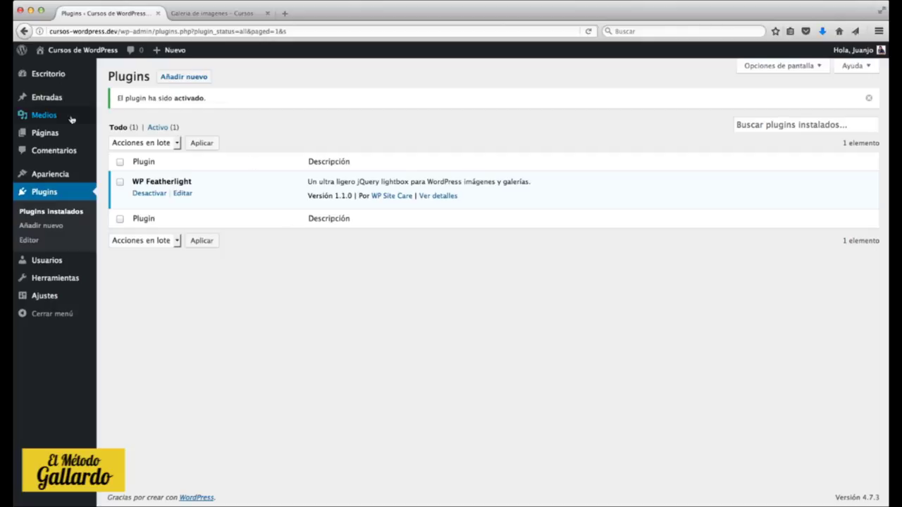
View the live Galeria de imagenes page from the Todas las páginas list.
click(54, 133)
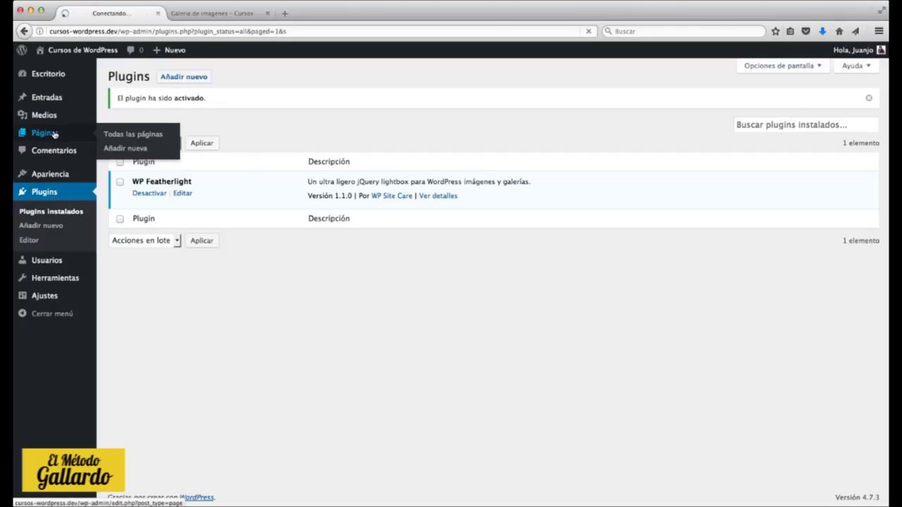
mouse_move(157, 153)
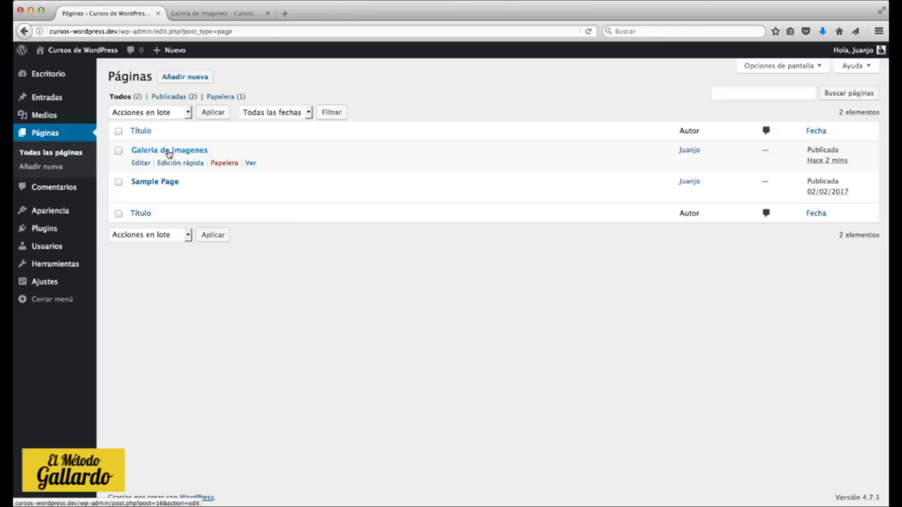
click(251, 163)
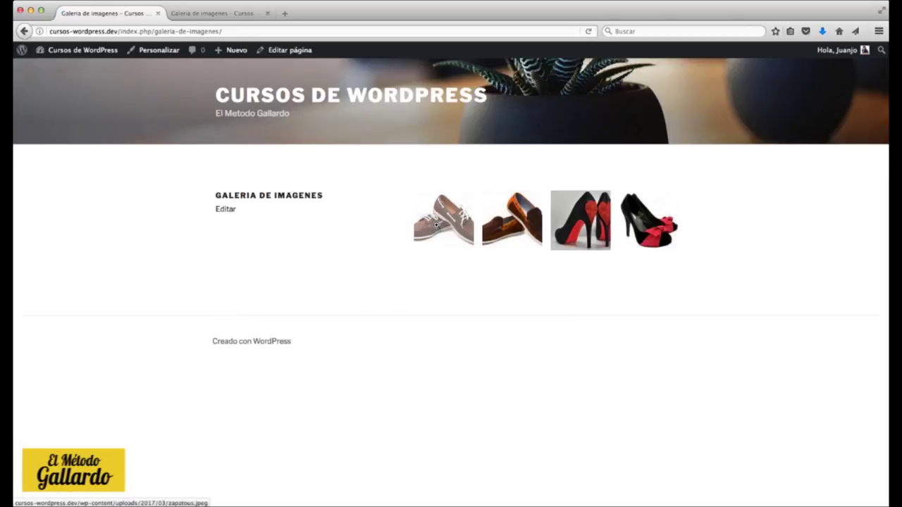
Open a shoe thumbnail in the lightbox, step through the next three images, and close it.
click(441, 229)
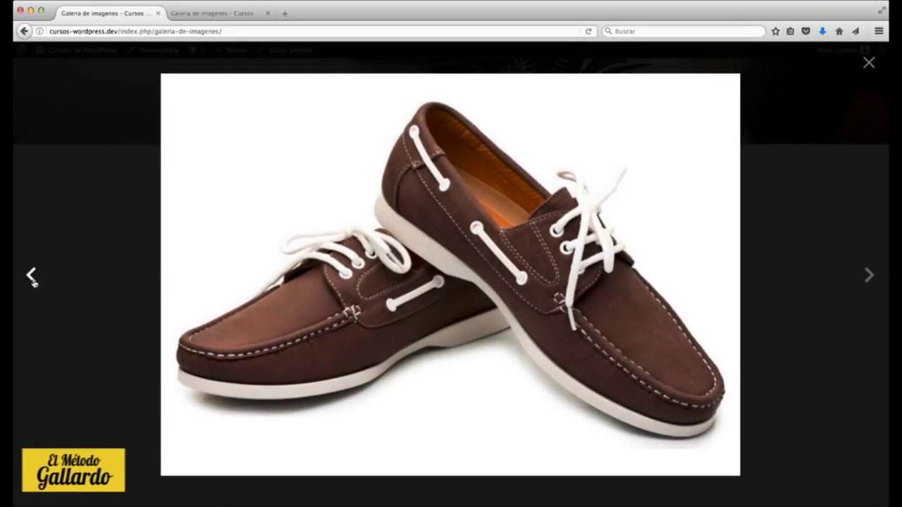
click(870, 277)
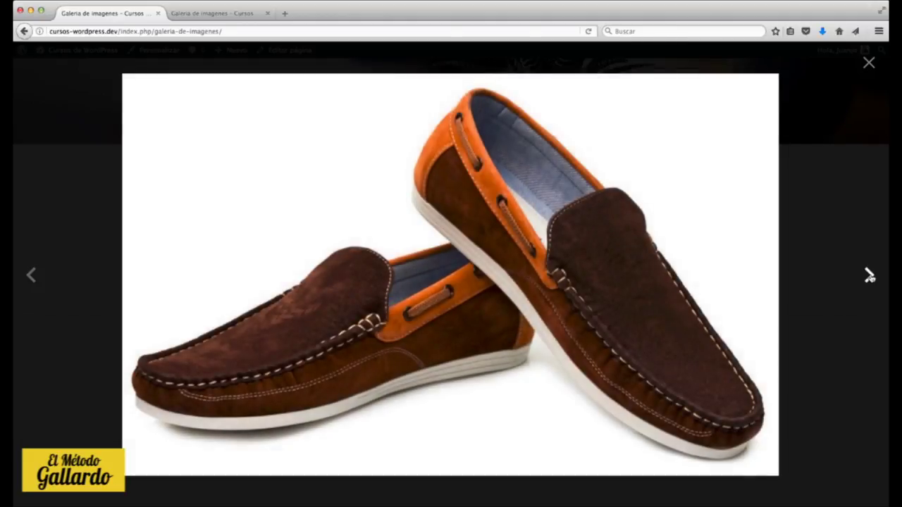
click(869, 276)
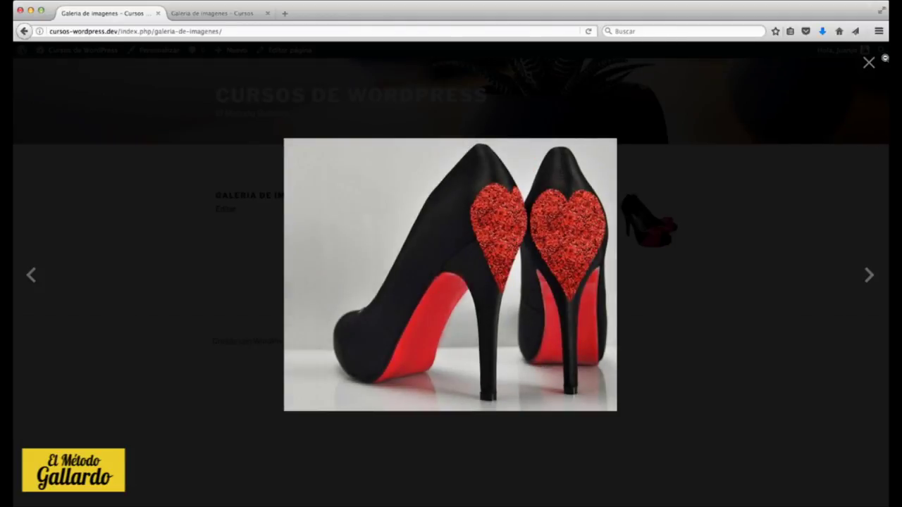
click(869, 274)
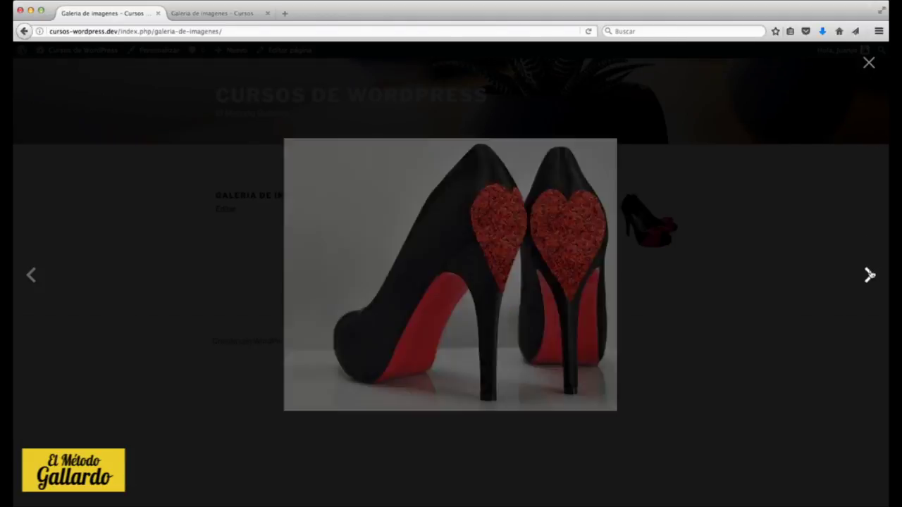
click(869, 63)
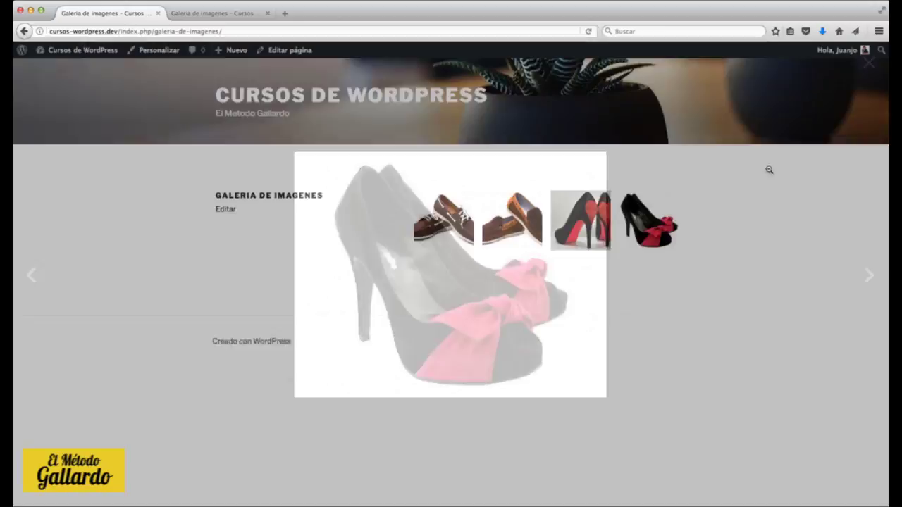